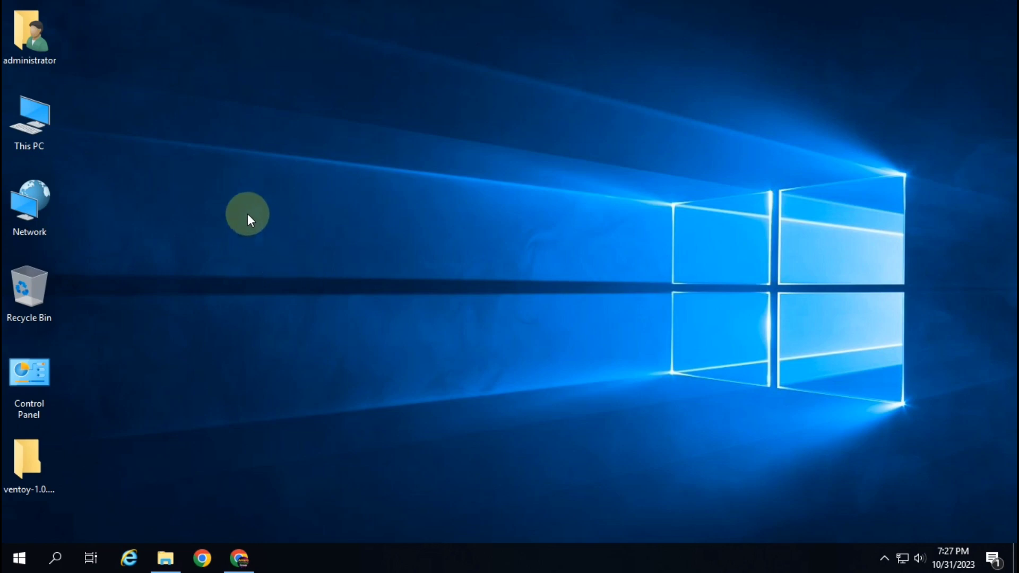
Step: Look through the # DATA (D:) drive for the Windows Server 2019, Windows Server 2022 and Windows 11 archives, then return to the desktop
{"action": "double_click", "coordinate": [65, 146]}
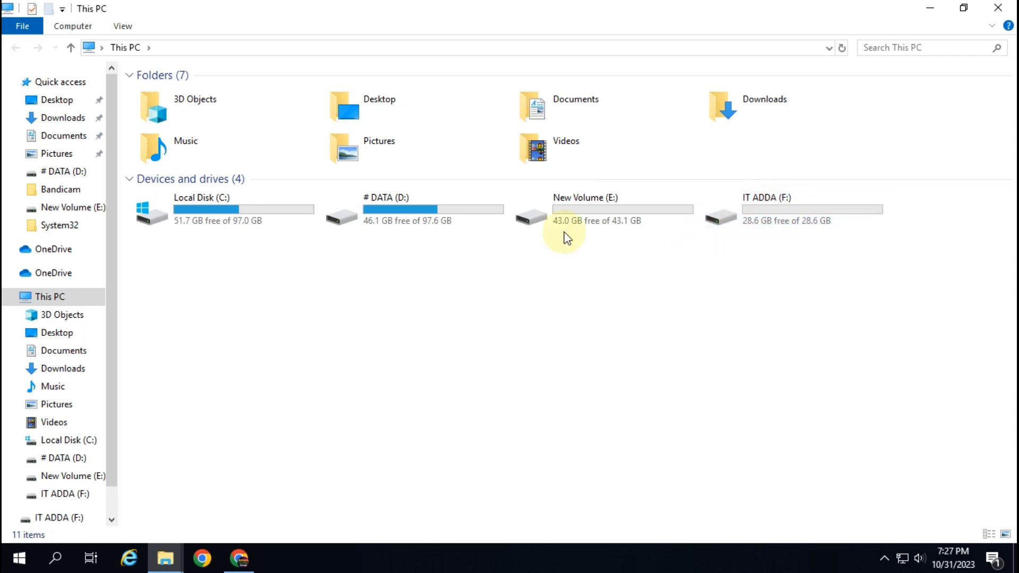
{"action": "double_click", "coordinate": [428, 218]}
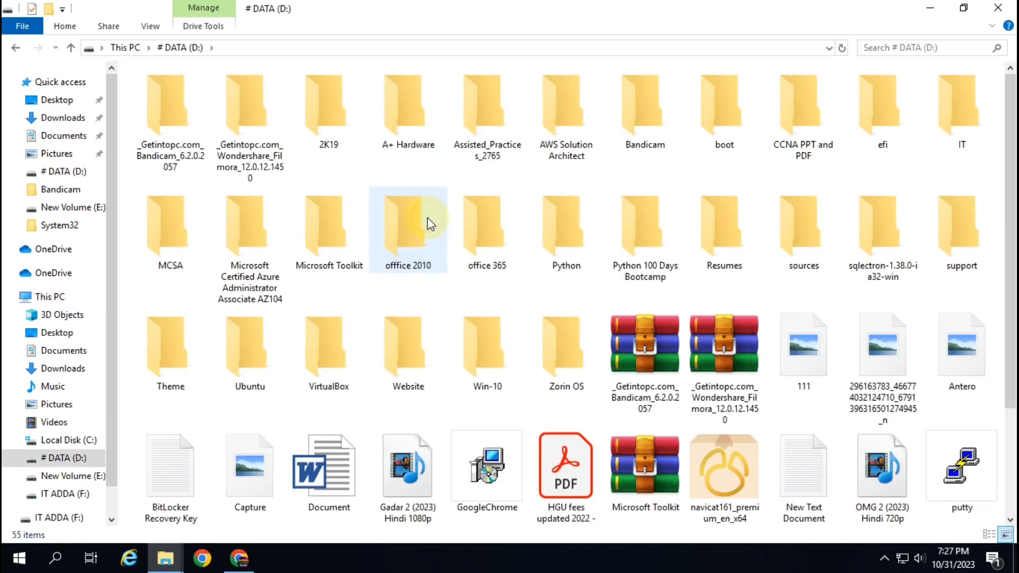
{"action": "scroll", "coordinate": [685, 387], "scroll_direction": "down", "scroll_amount": 2}
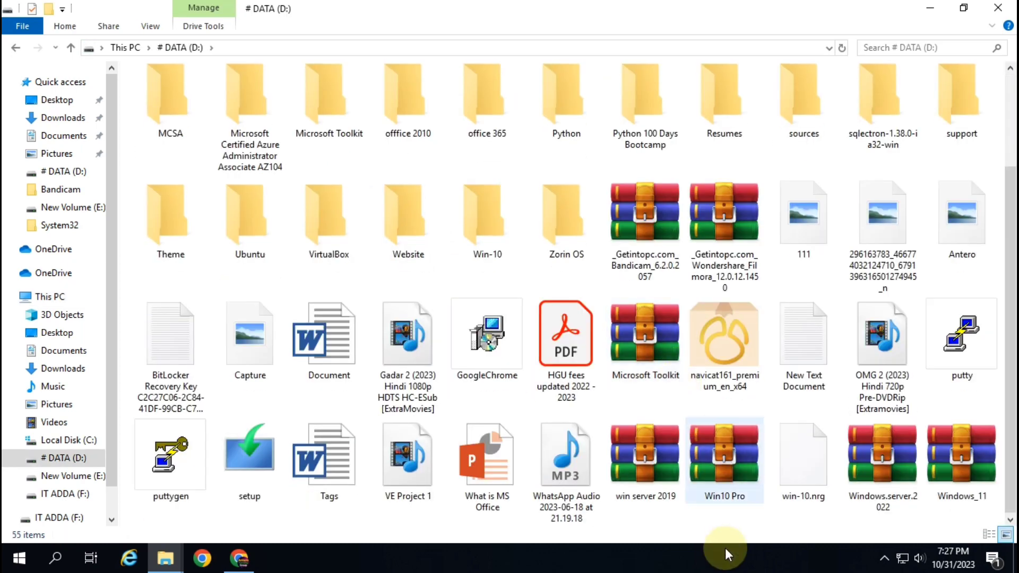
{"action": "left_click", "coordinate": [664, 464]}
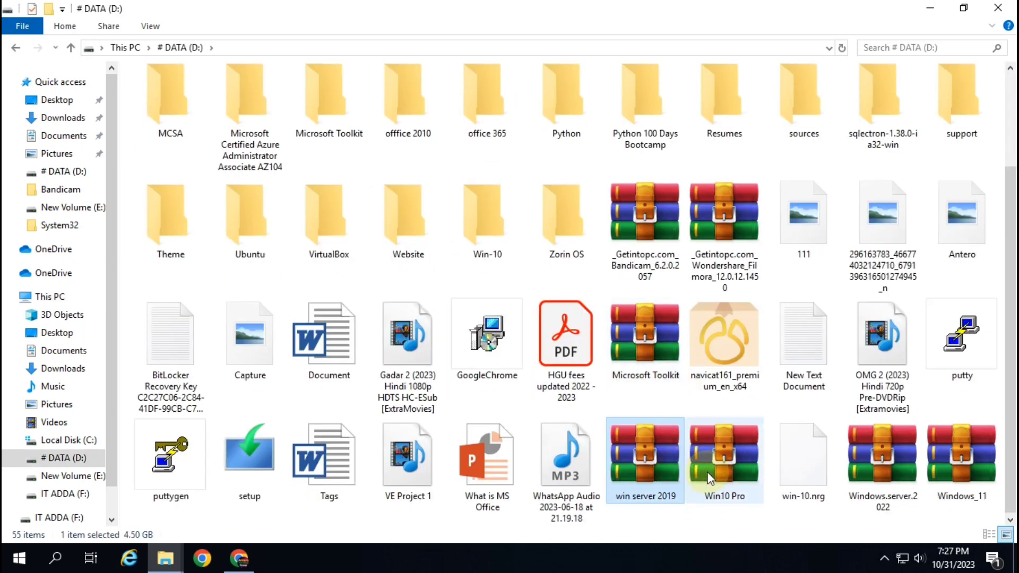
{"action": "left_click", "coordinate": [896, 480]}
{"action": "left_click", "coordinate": [970, 477]}
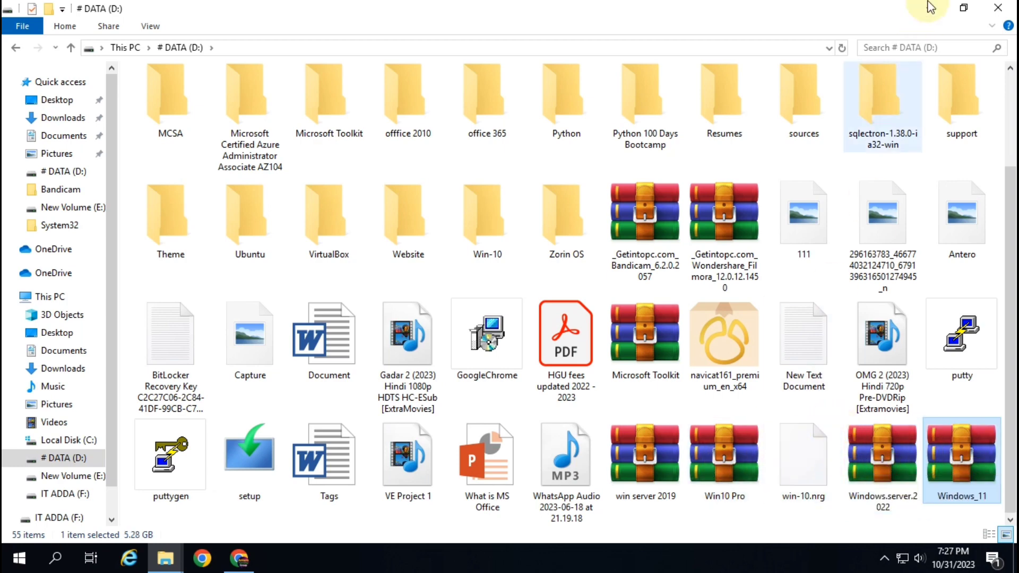
{"action": "left_click", "coordinate": [997, 7]}
{"action": "right_click", "coordinate": [451, 94]}
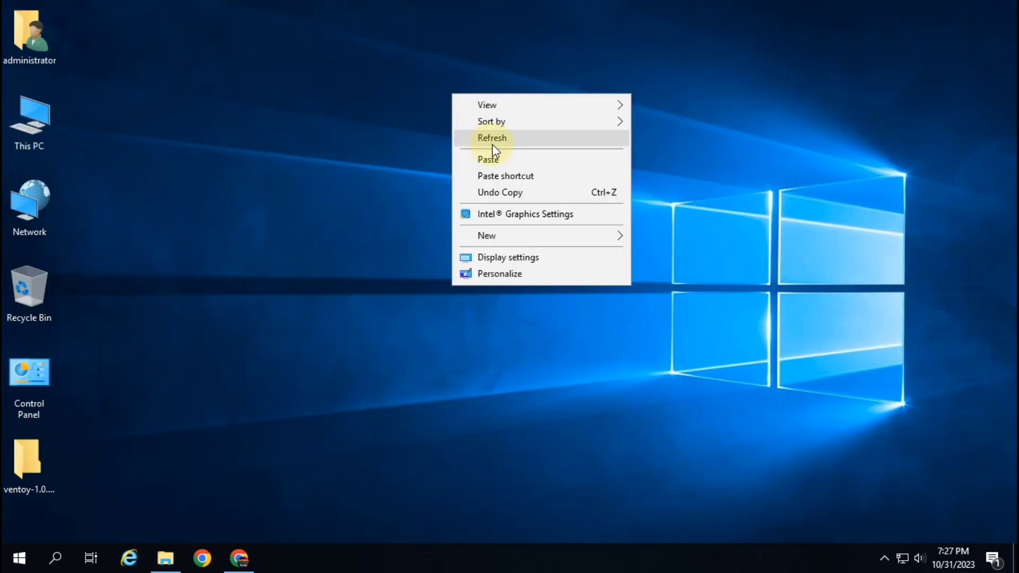
{"action": "left_click", "coordinate": [492, 143]}
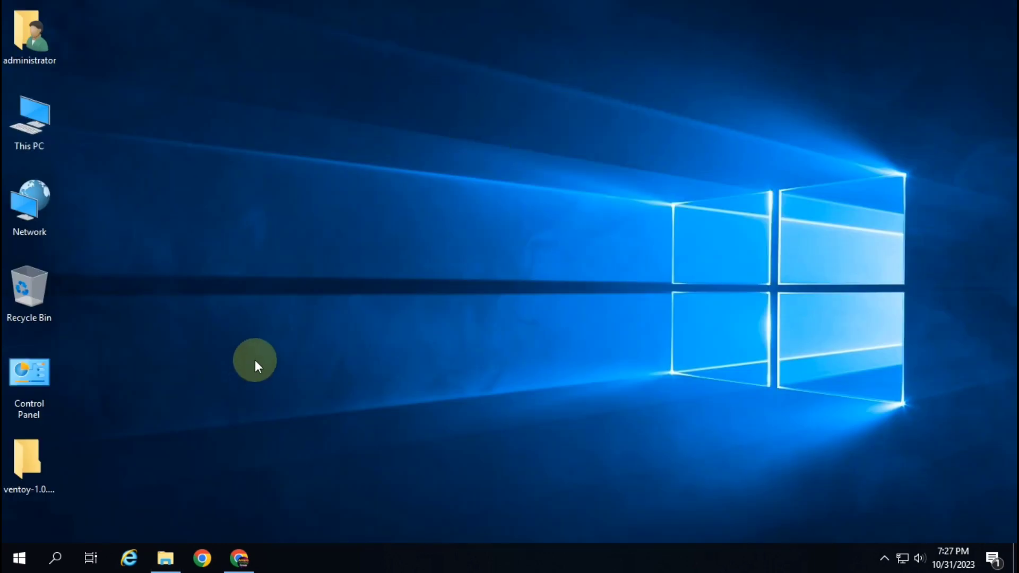
Step: Switch to Chrome, search Google for "ventoy download" and open the download page on ventoy.net
{"action": "mouse_move", "coordinate": [246, 560]}
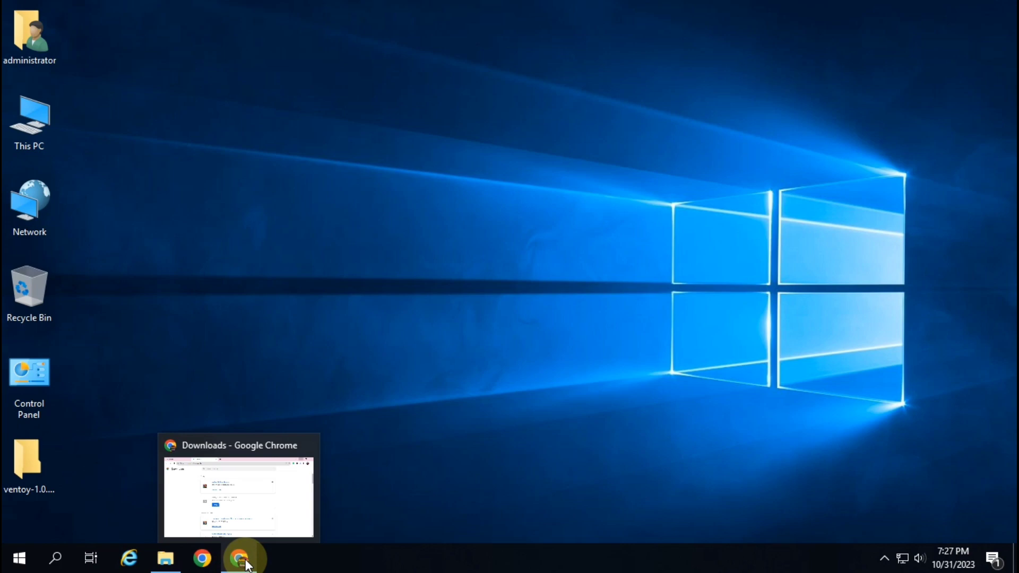
{"action": "left_click", "coordinate": [246, 560]}
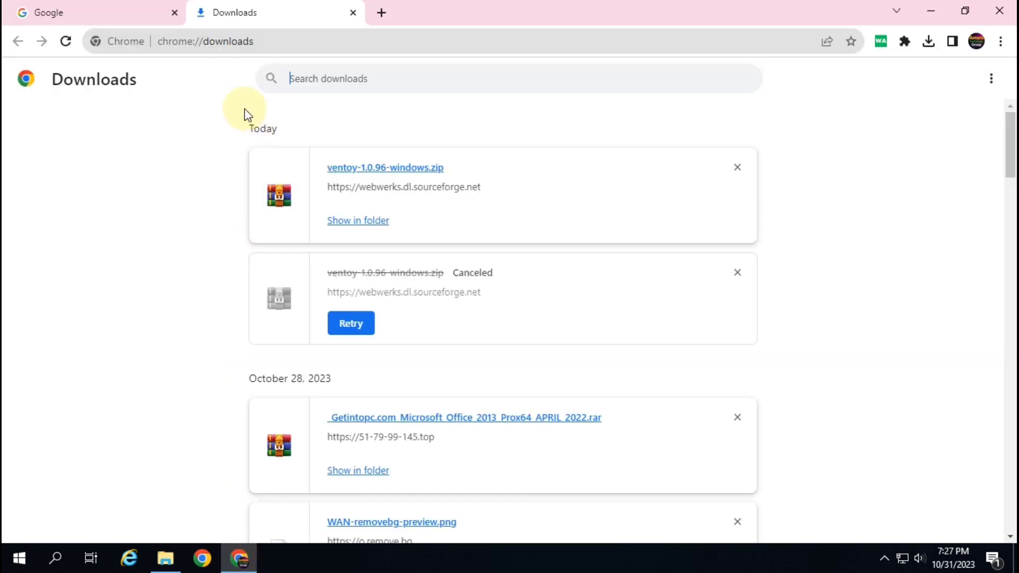
{"action": "left_click", "coordinate": [63, 12]}
{"action": "left_click", "coordinate": [353, 12]}
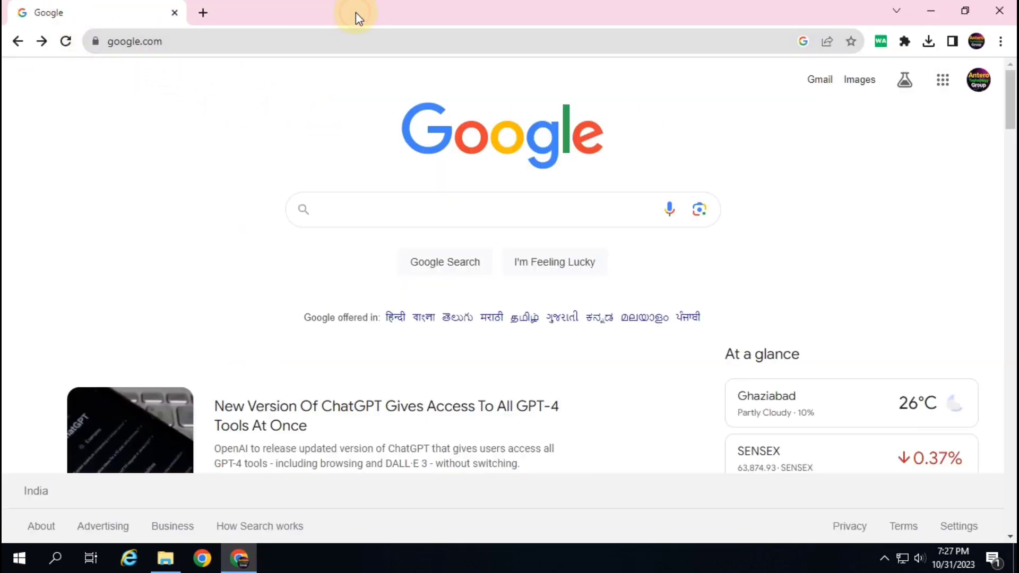
{"action": "left_click", "coordinate": [353, 205]}
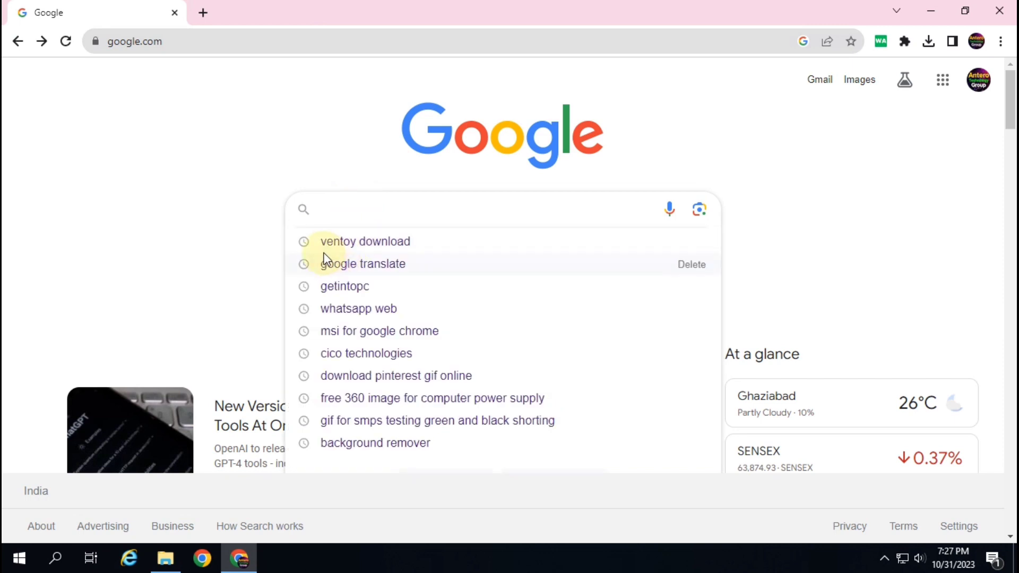
{"action": "left_click", "coordinate": [382, 244]}
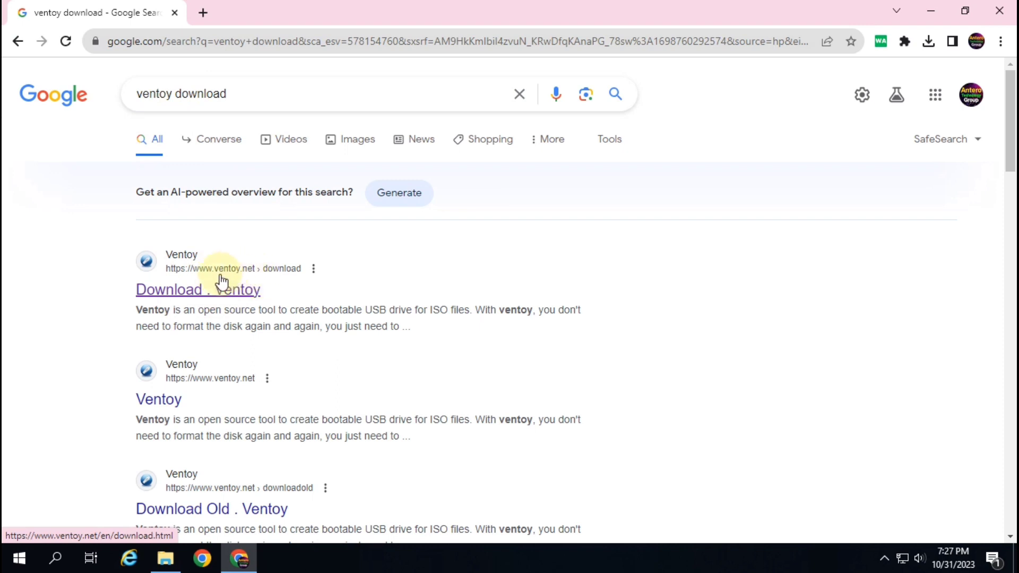
{"action": "left_click", "coordinate": [202, 293]}
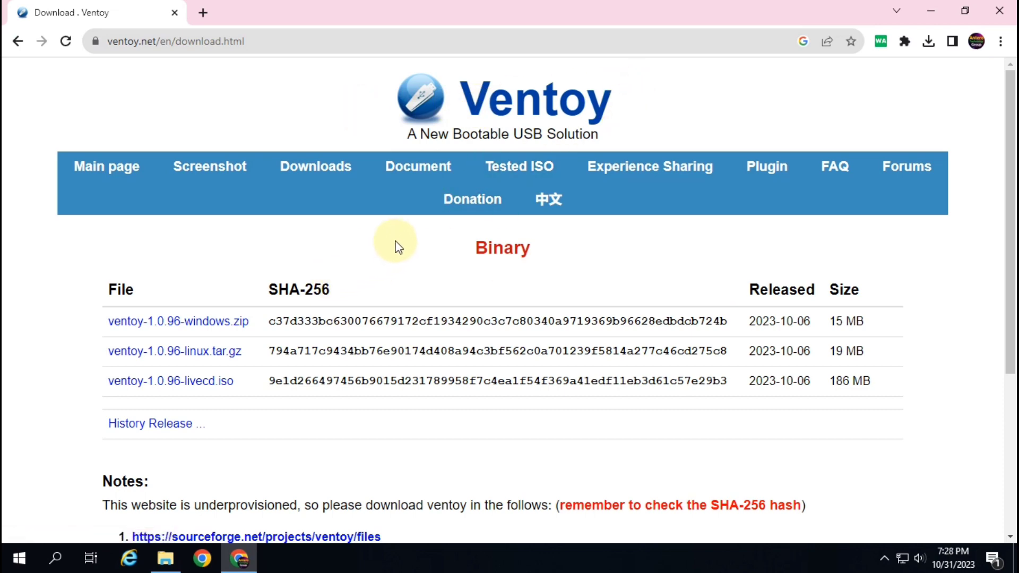
Step: Download ventoy-1.0.96-windows.zip from the Ventoy files on SourceForge, check the download and close the browser
{"action": "left_click", "coordinate": [203, 323]}
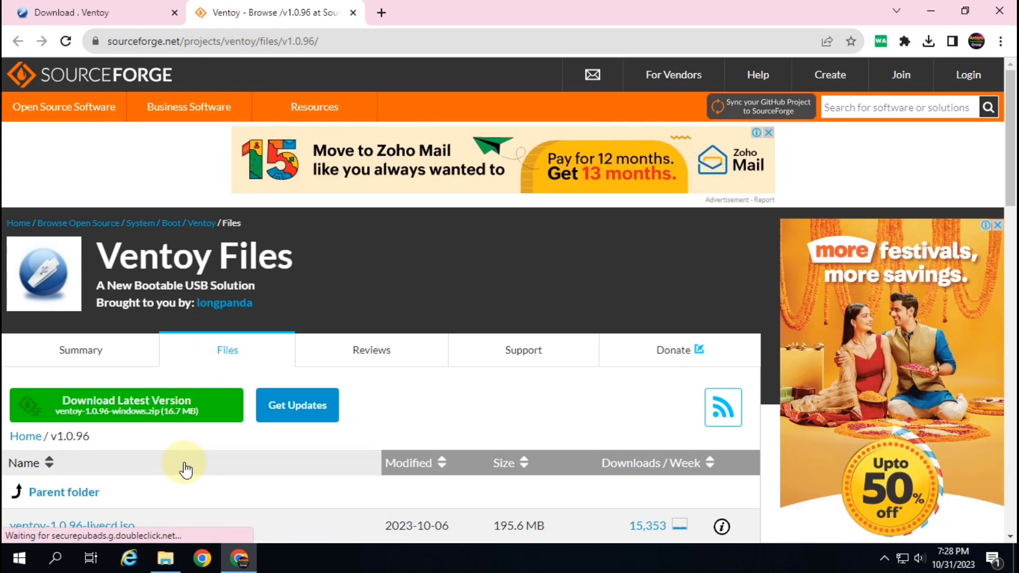
{"action": "scroll", "coordinate": [185, 469], "scroll_direction": "down", "scroll_amount": 4}
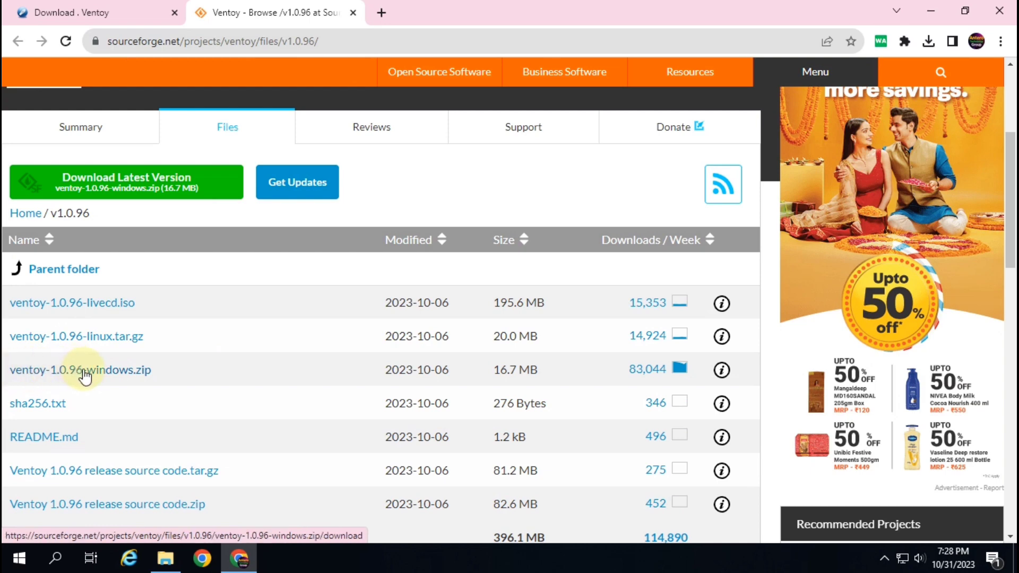
{"action": "left_click", "coordinate": [109, 375]}
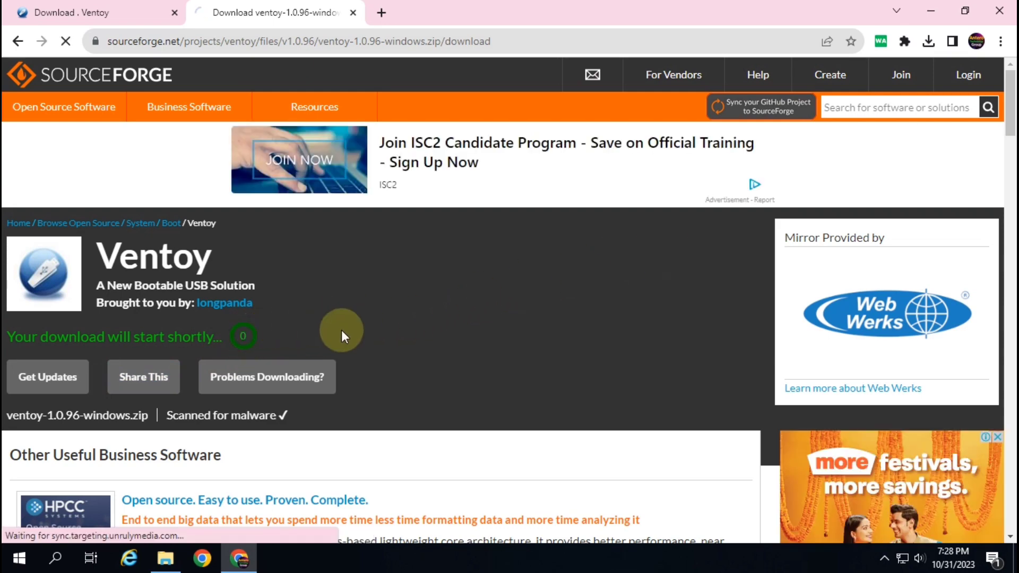
{"action": "left_click", "coordinate": [926, 42]}
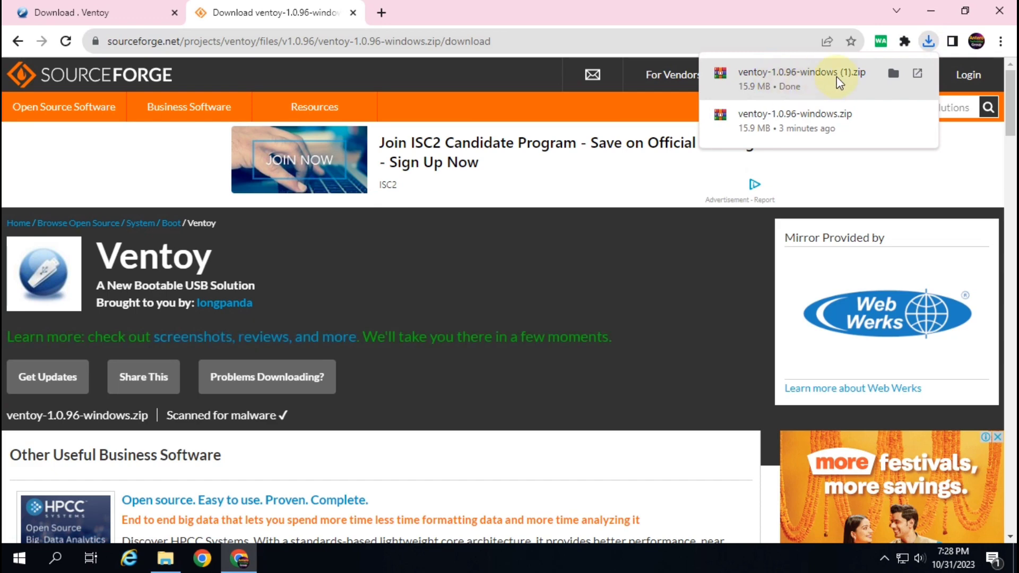
{"action": "left_click", "coordinate": [999, 10]}
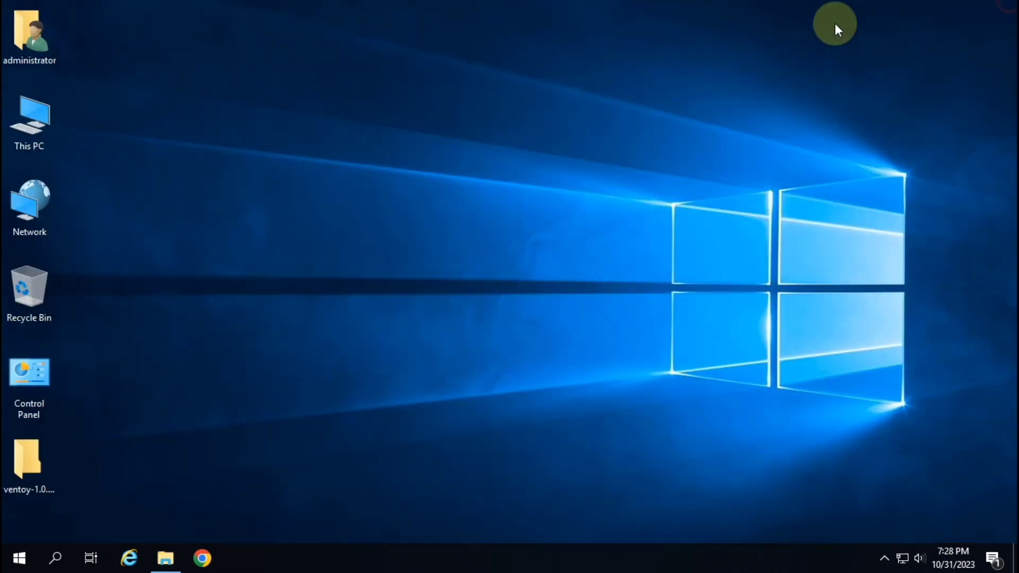
Step: Locate the ventoy-1.0.96-windows archive and its extracted folder in the administrator's Downloads folder, and close the window
{"action": "double_click", "coordinate": [37, 33]}
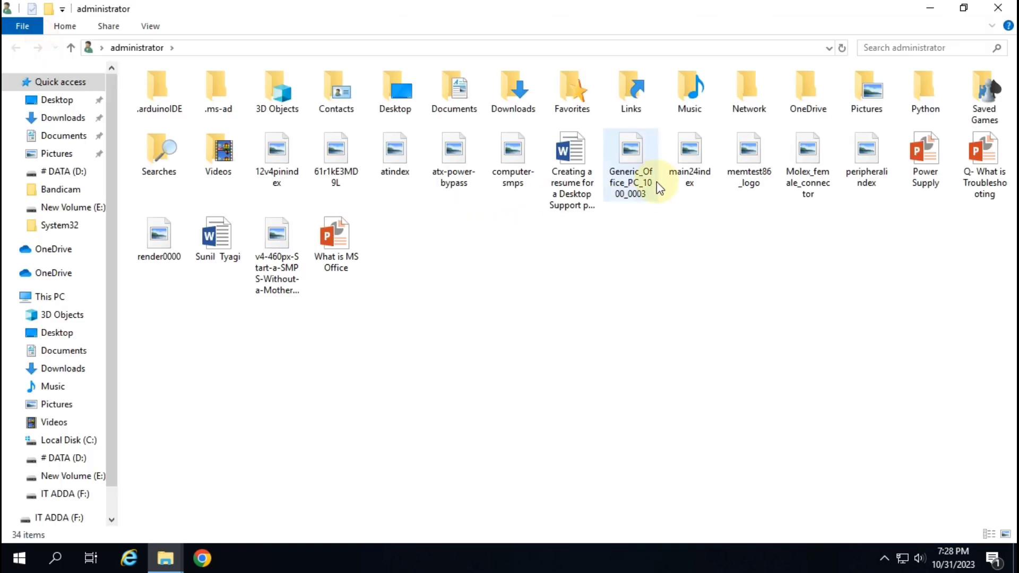
{"action": "double_click", "coordinate": [512, 89]}
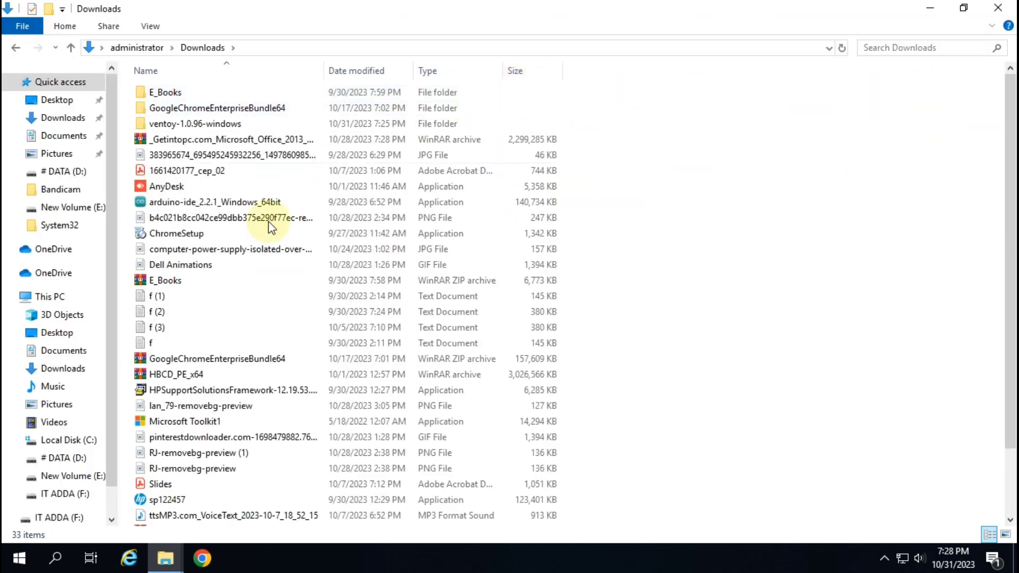
{"action": "scroll", "coordinate": [211, 464], "scroll_direction": "down", "scroll_amount": 2}
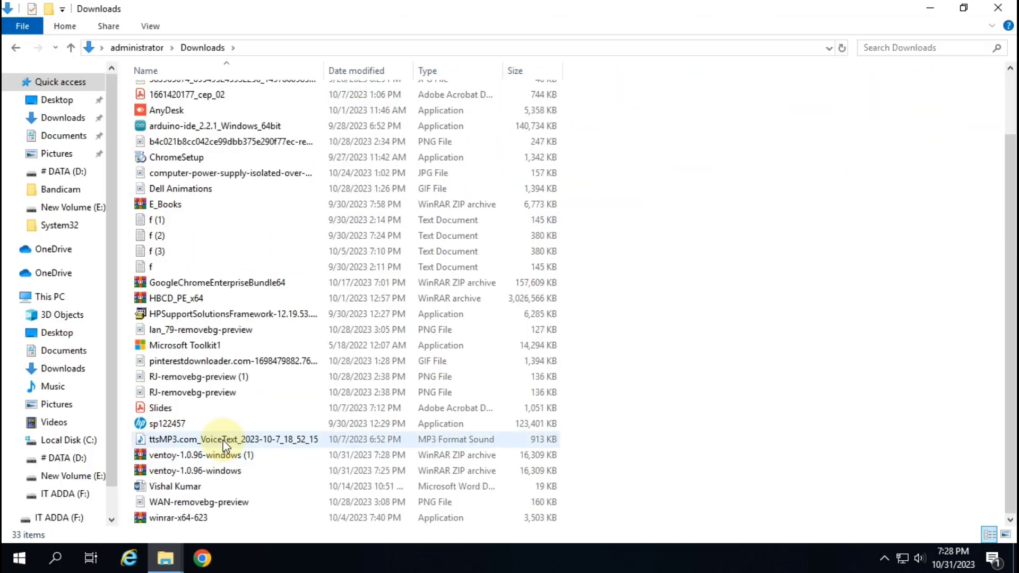
{"action": "left_click", "coordinate": [177, 470]}
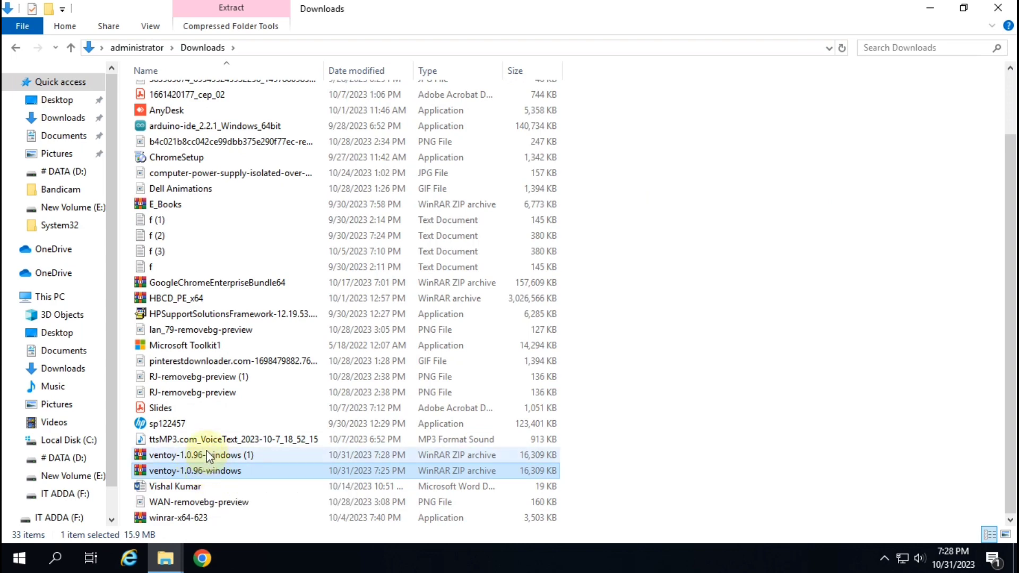
{"action": "scroll", "coordinate": [213, 454], "scroll_direction": "up", "scroll_amount": 2}
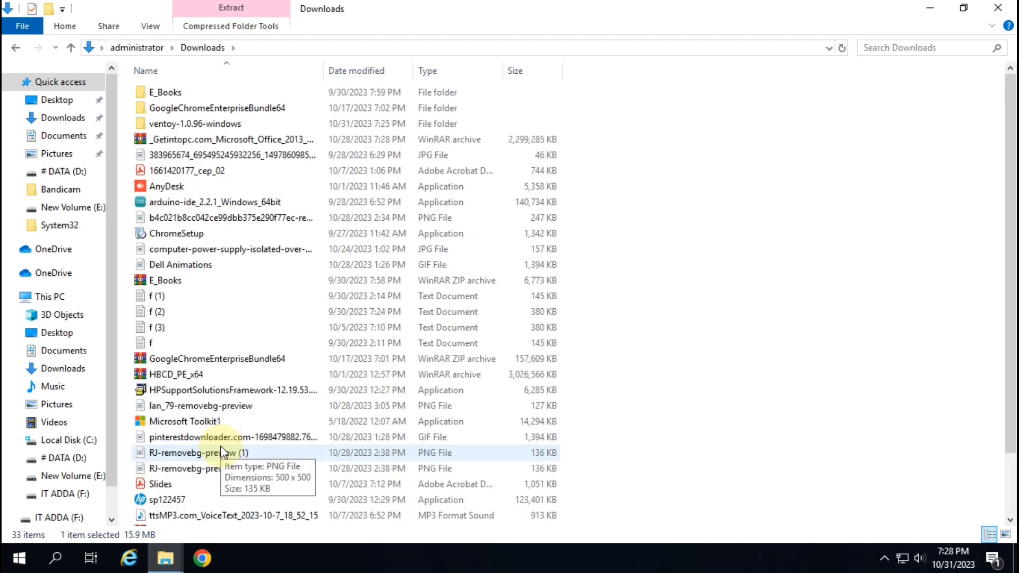
{"action": "left_click", "coordinate": [200, 124]}
{"action": "left_click", "coordinate": [997, 7]}
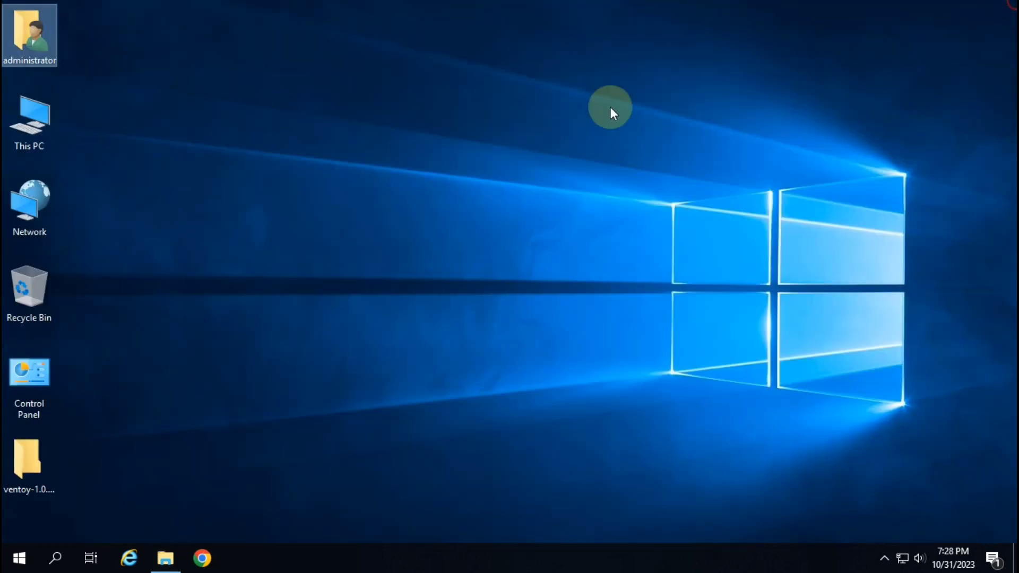
Step: Open the ventoy-1.0.96 folder inside the ventoy-1.0.96-windows folder on the desktop
{"action": "left_click", "coordinate": [26, 470]}
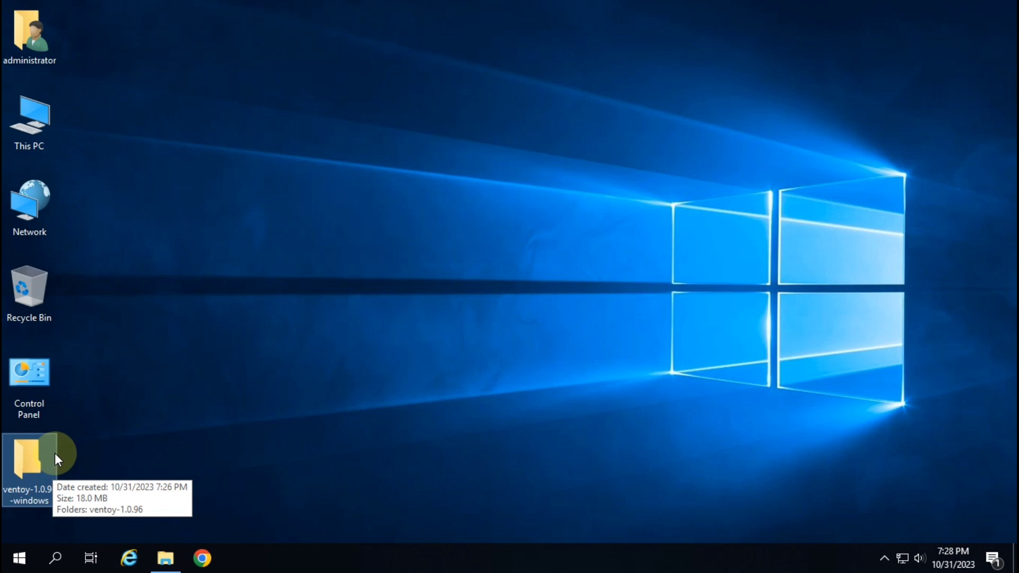
{"action": "double_click", "coordinate": [27, 465]}
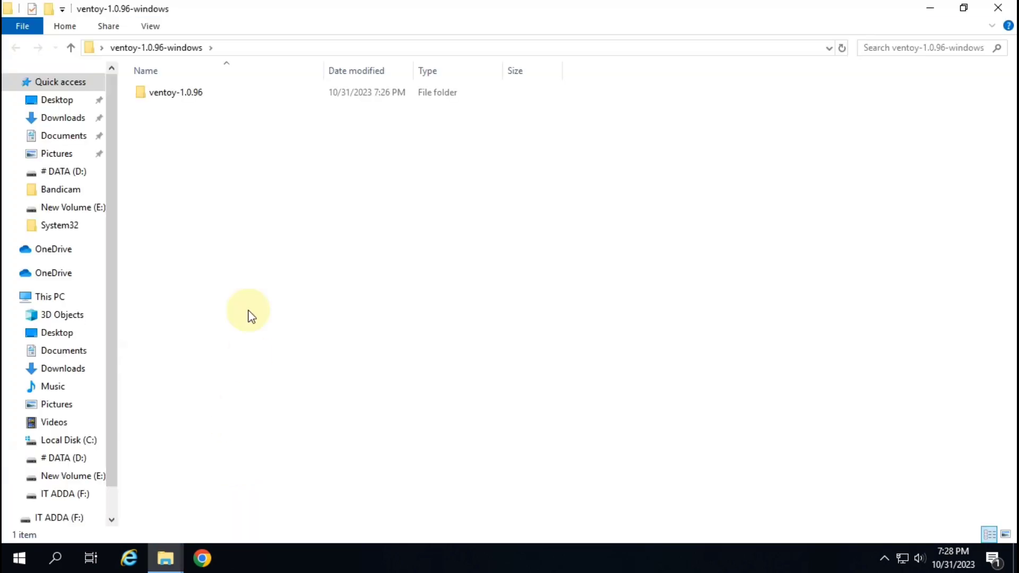
{"action": "double_click", "coordinate": [190, 97]}
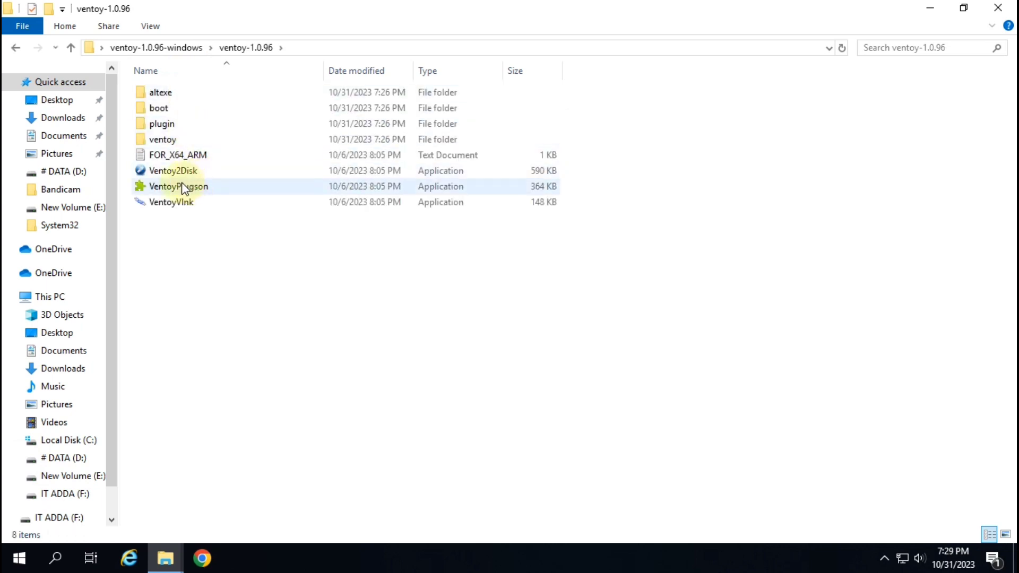
Step: Check the file type of Ventoy2Disk in its properties and close them
{"action": "left_click", "coordinate": [174, 173]}
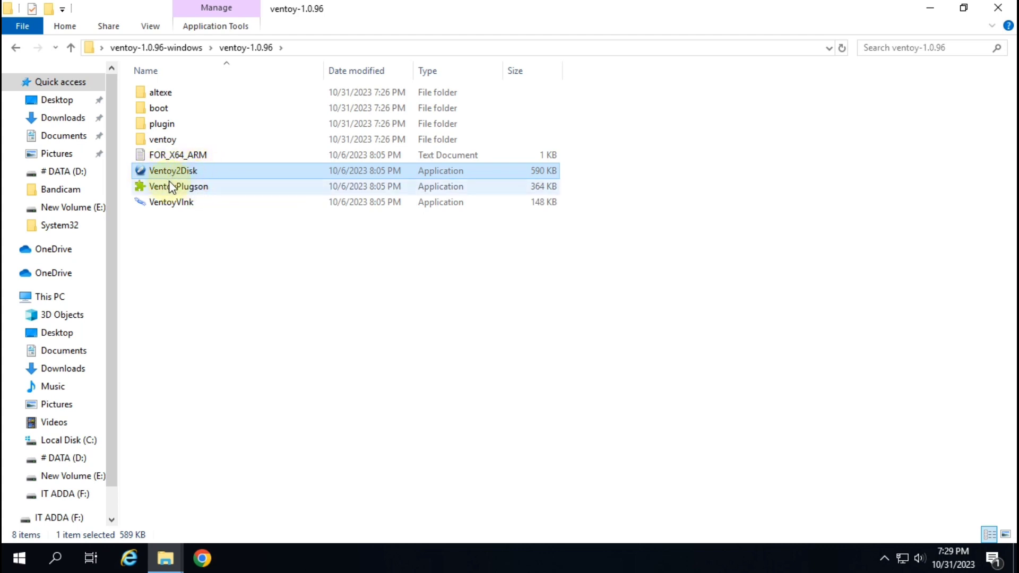
{"action": "right_click", "coordinate": [177, 175]}
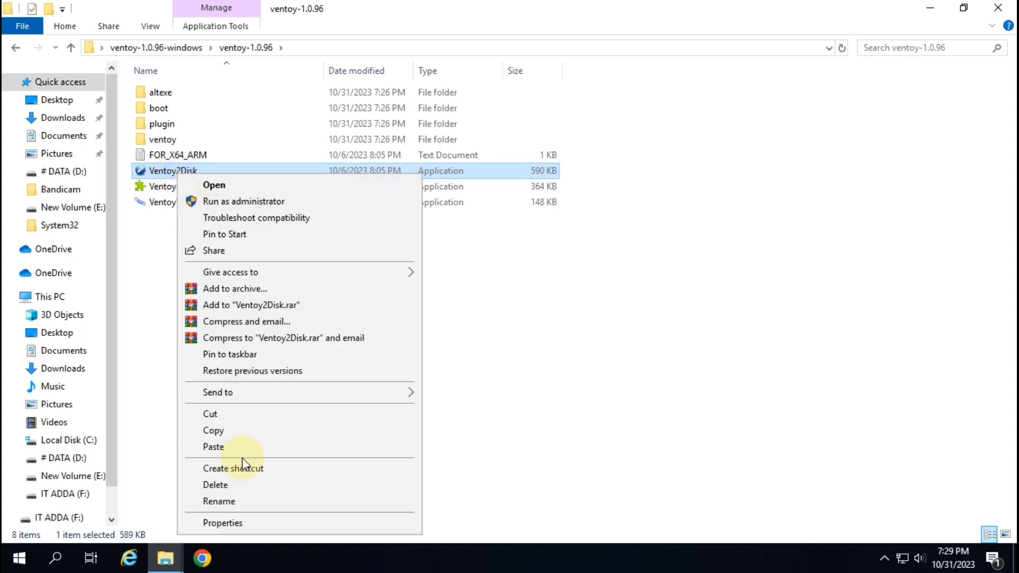
{"action": "left_click", "coordinate": [244, 524]}
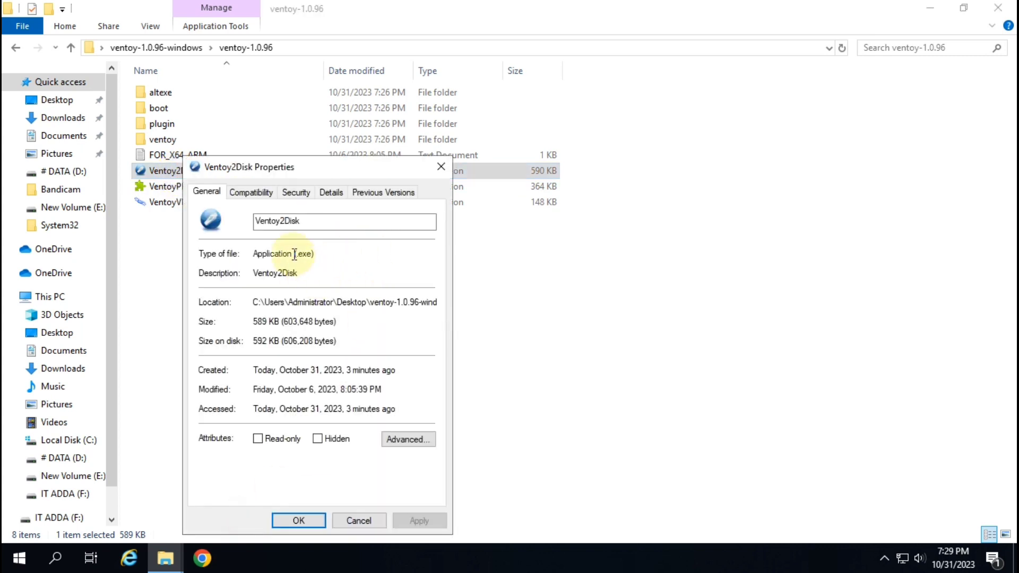
{"action": "left_click_drag", "start_coordinate": [292, 254], "coordinate": [325, 255]}
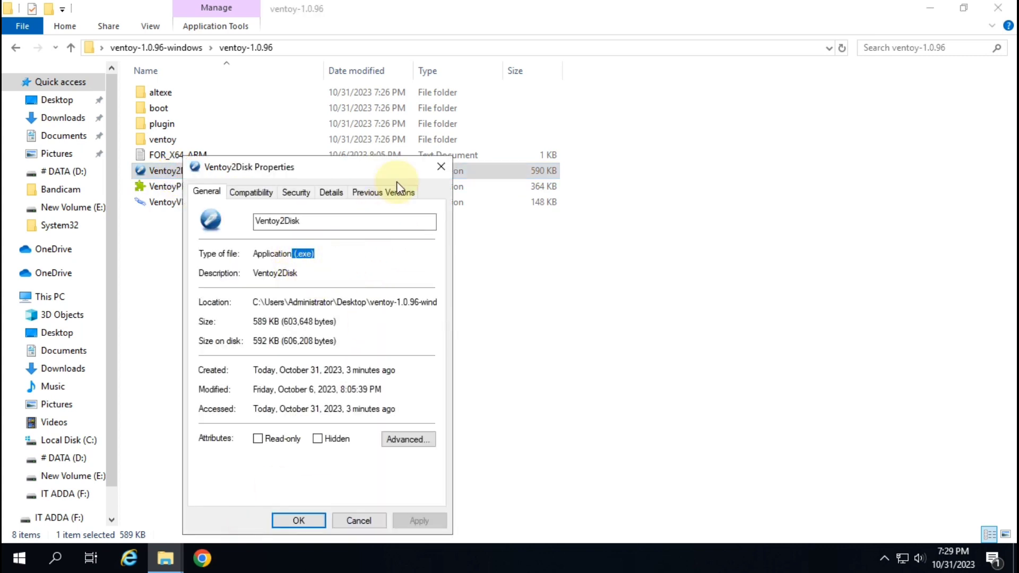
{"action": "left_click", "coordinate": [440, 167]}
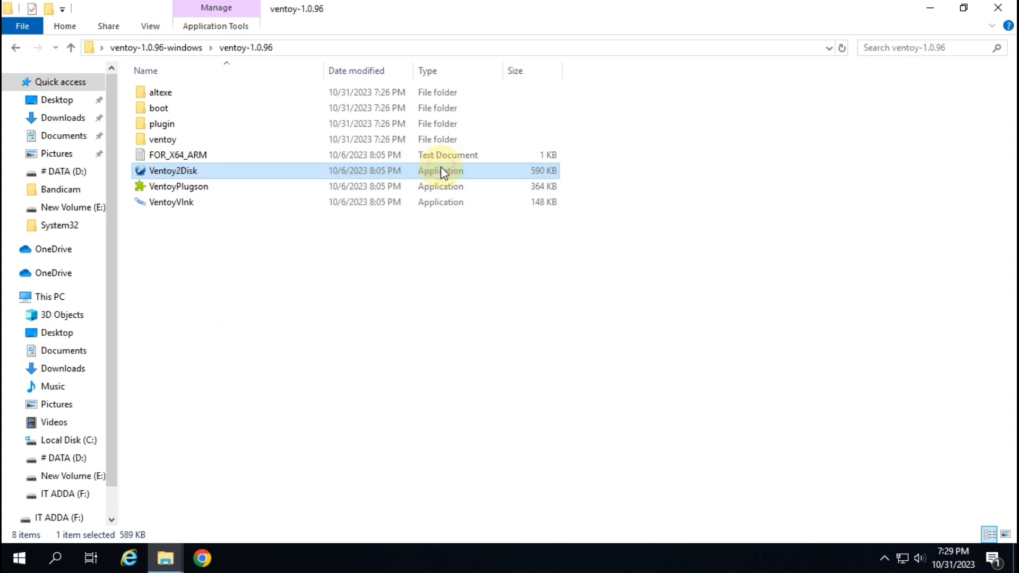
Step: Run Ventoy2Disk as administrator and close the folder window behind it
{"action": "right_click", "coordinate": [192, 172]}
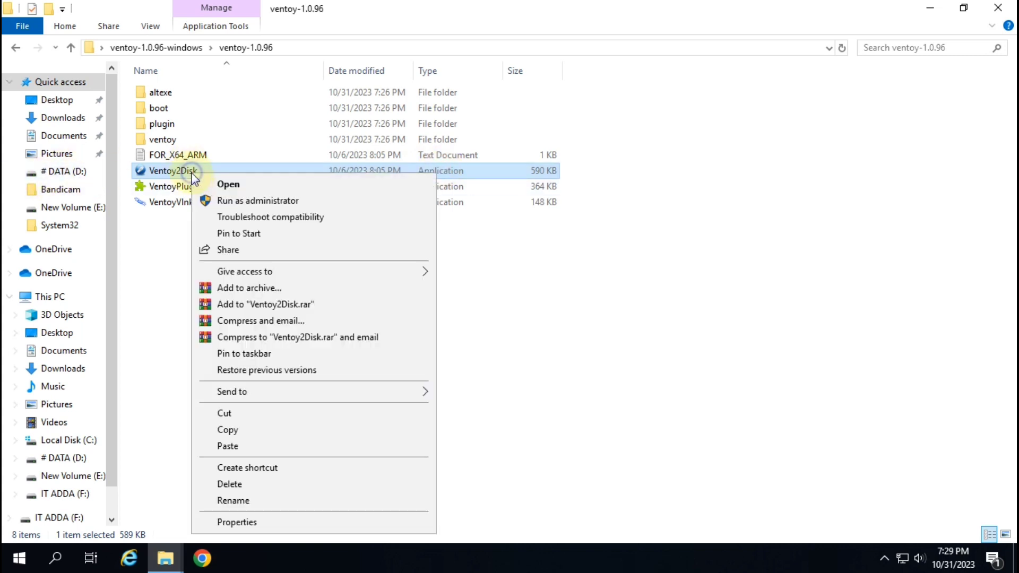
{"action": "left_click", "coordinate": [269, 202]}
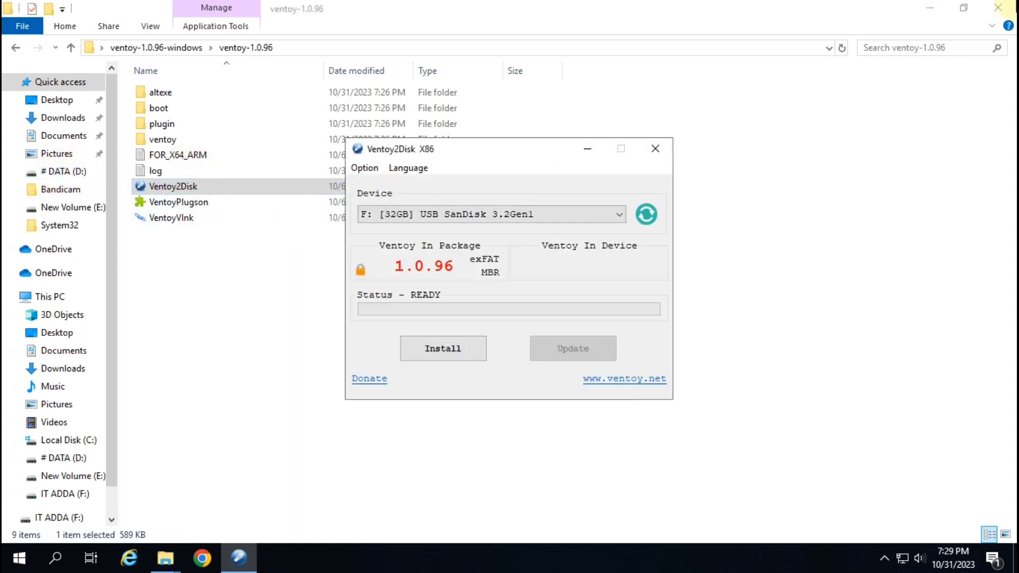
{"action": "left_click", "coordinate": [998, 8]}
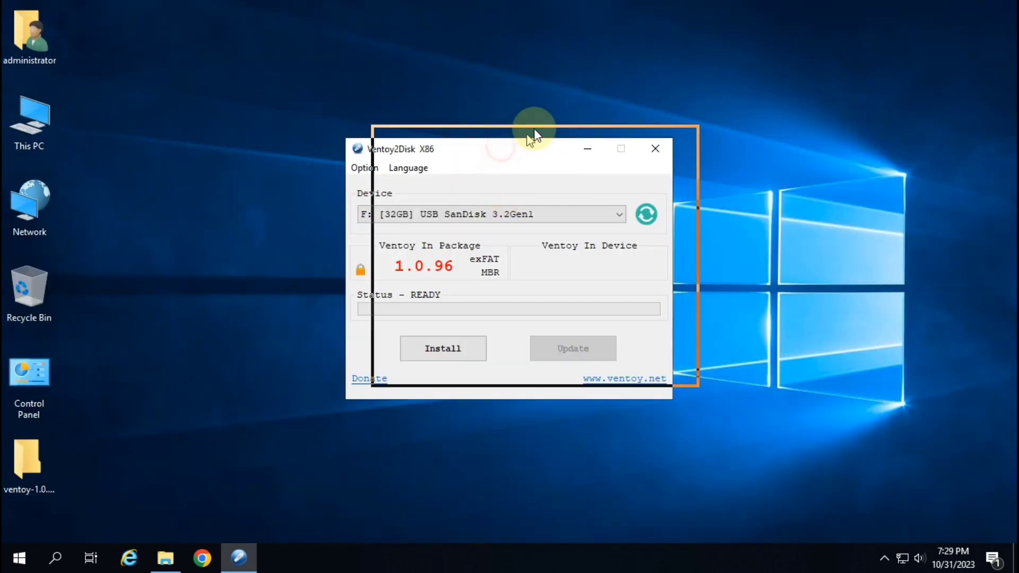
Step: Install Ventoy 1.0.96 on the 32GB SanDisk USB drive (F:), accepting both format warnings, and close Ventoy2Disk
{"action": "left_click_drag", "start_coordinate": [534, 132], "coordinate": [539, 131]}
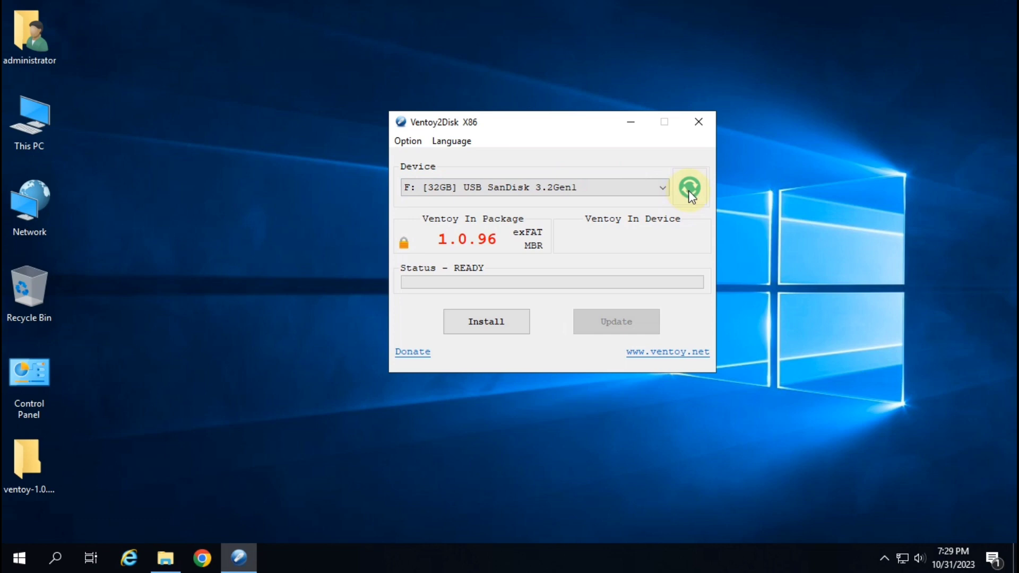
{"action": "left_click", "coordinate": [488, 323]}
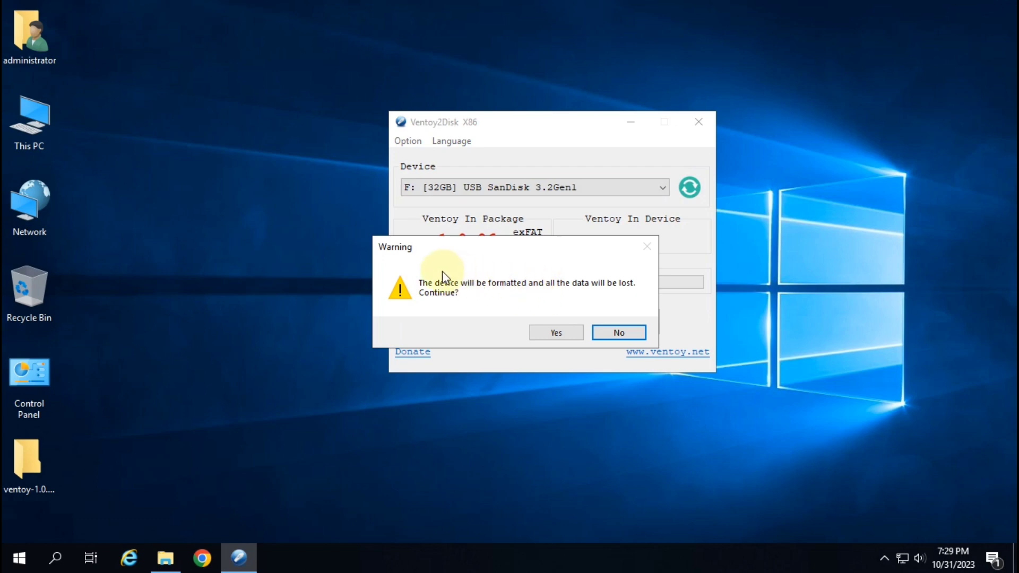
{"action": "left_click", "coordinate": [547, 335]}
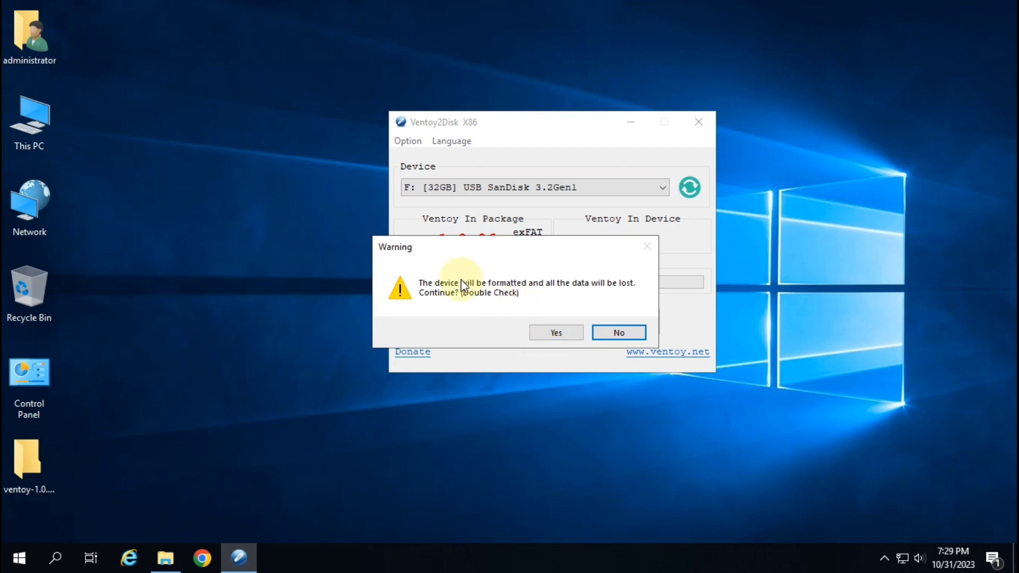
{"action": "left_click", "coordinate": [554, 332]}
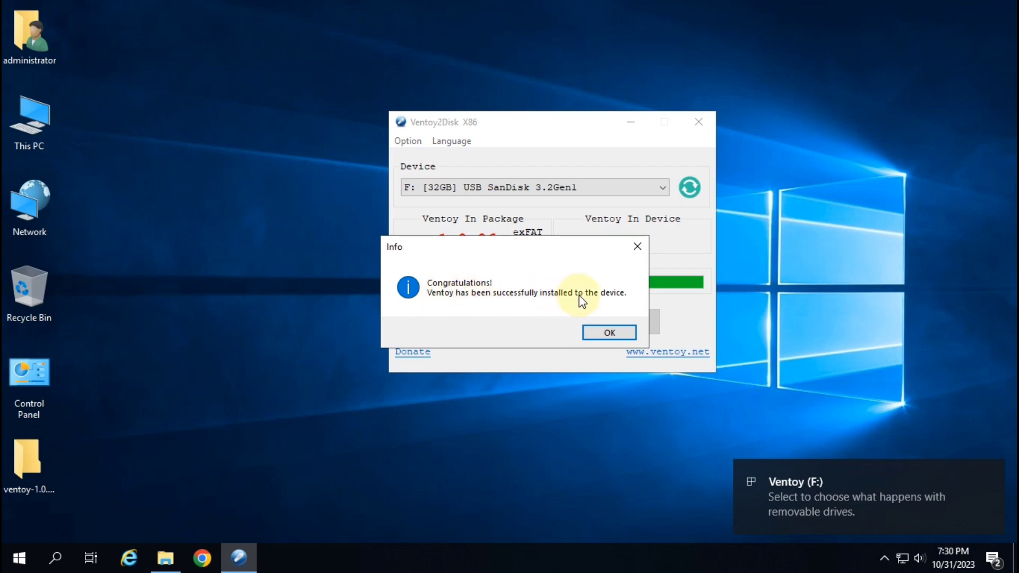
{"action": "left_click", "coordinate": [610, 330]}
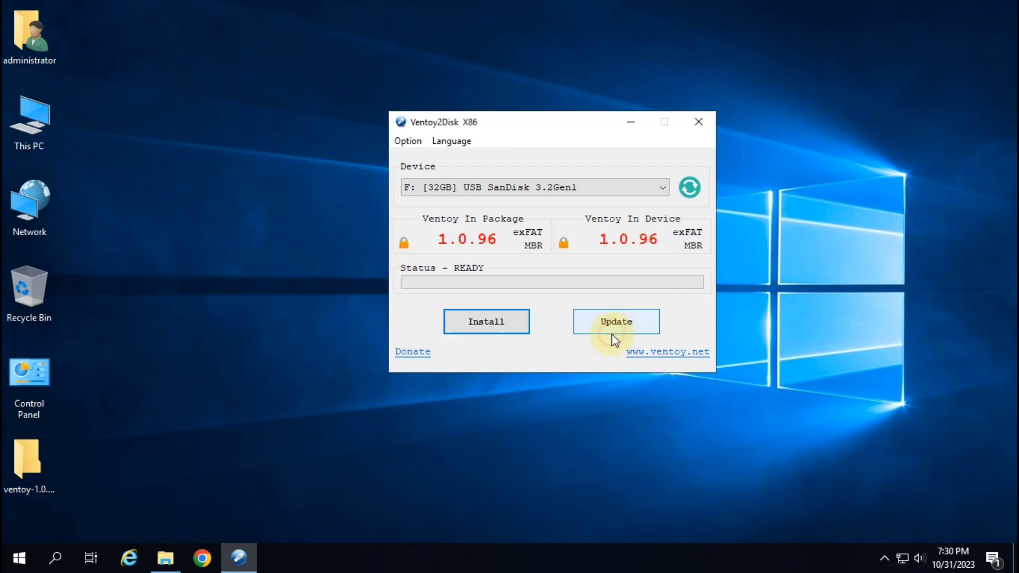
{"action": "left_click", "coordinate": [699, 124]}
Step: Send the win server 2019 and Windows.server.2022 images from the # DATA (D:) drive to Ventoy (F:), and close the folder window
{"action": "double_click", "coordinate": [32, 111]}
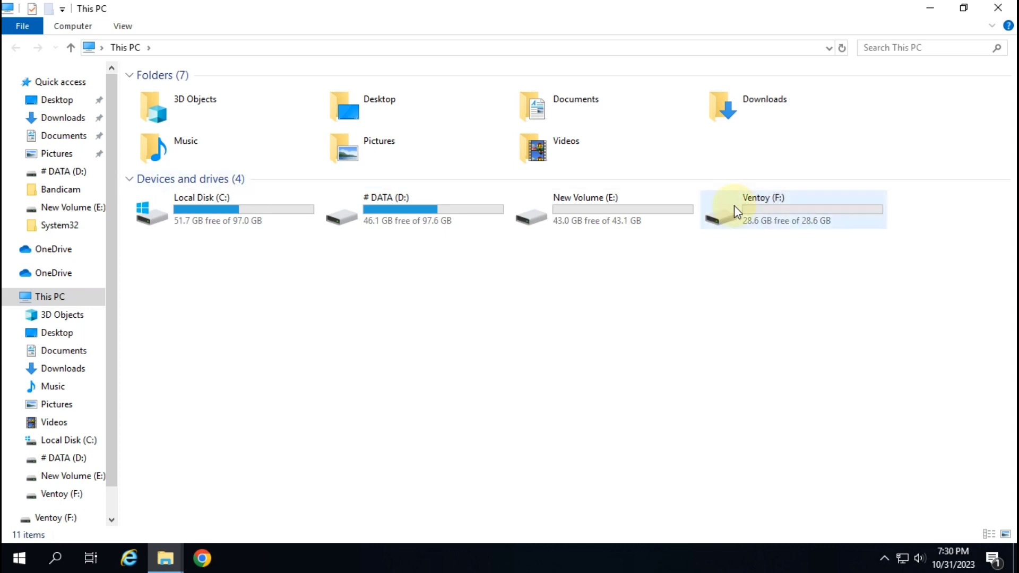
{"action": "double_click", "coordinate": [433, 201]}
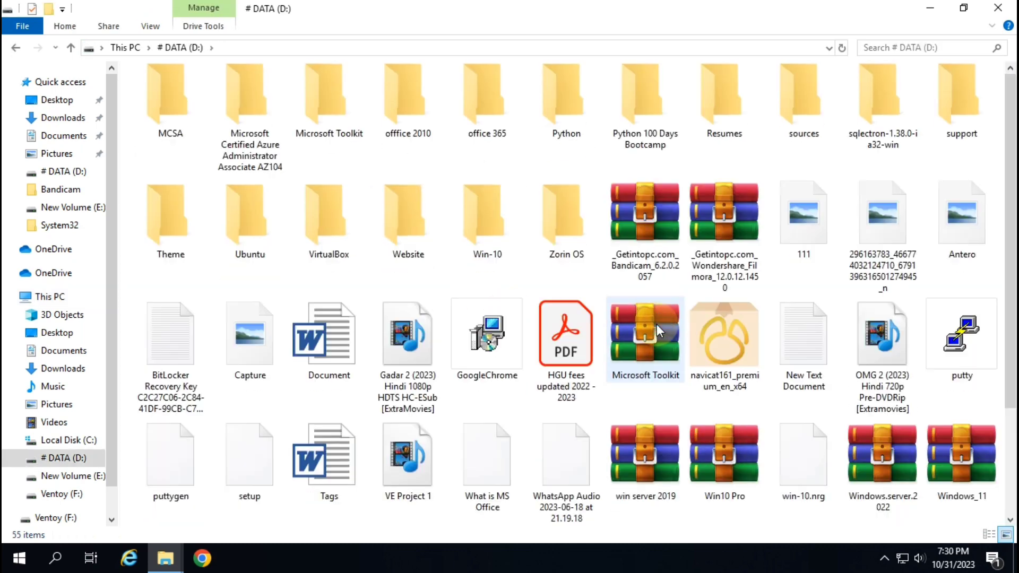
{"action": "left_click", "coordinate": [658, 463]}
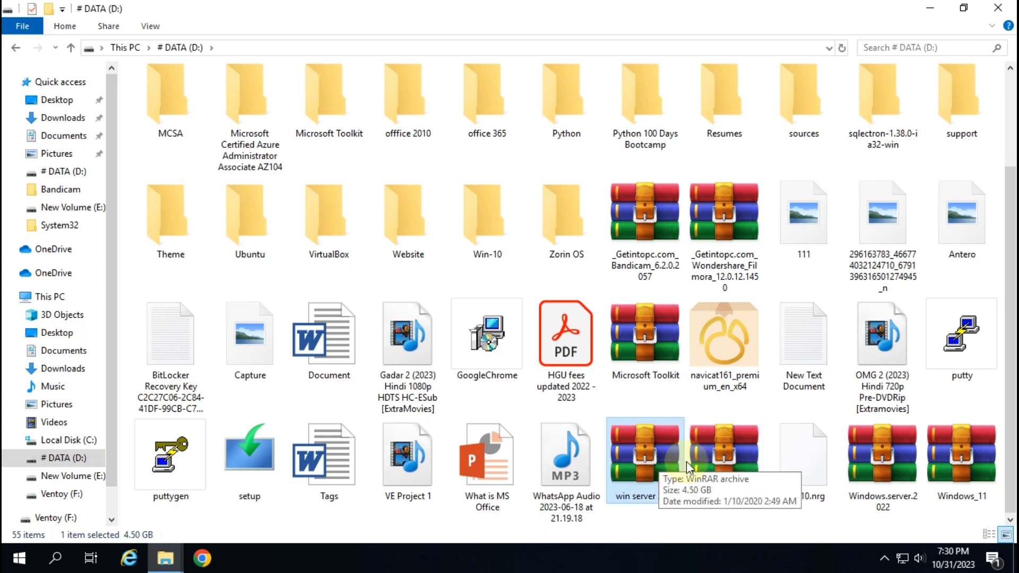
{"action": "left_click", "coordinate": [890, 459], "text": "ctrl"}
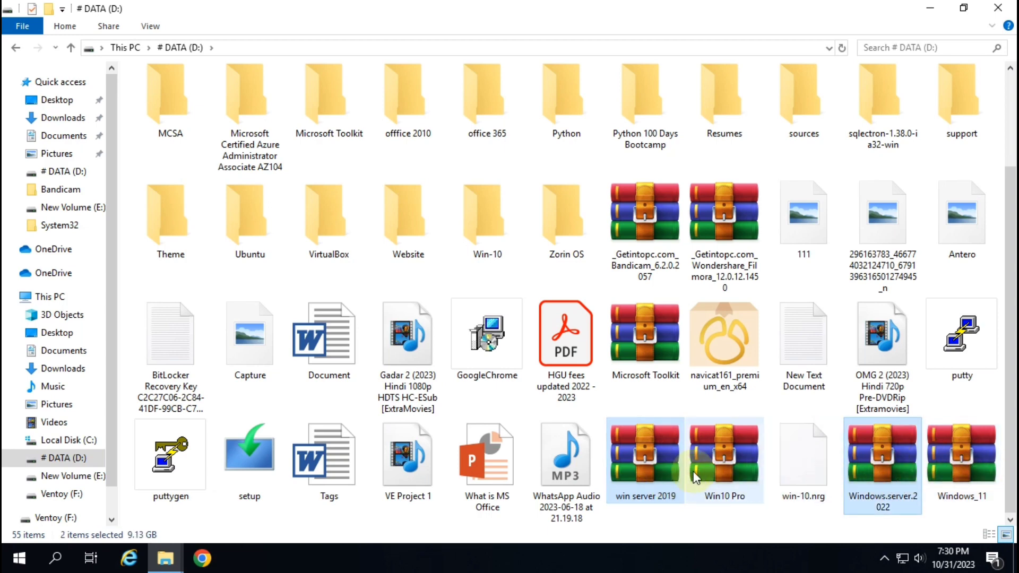
{"action": "right_click", "coordinate": [631, 459]}
{"action": "mouse_move", "coordinate": [705, 334]}
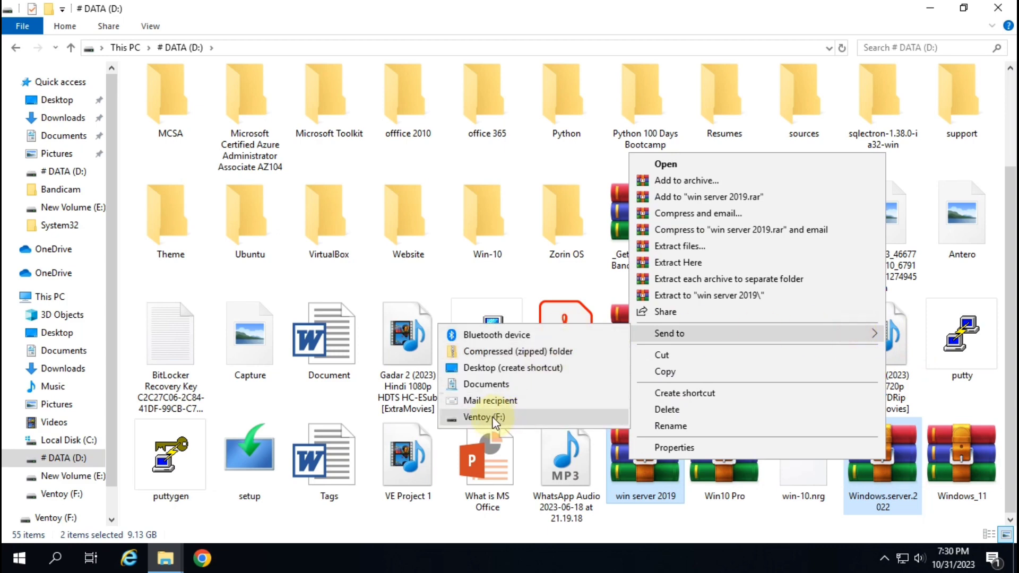
{"action": "left_click", "coordinate": [519, 417]}
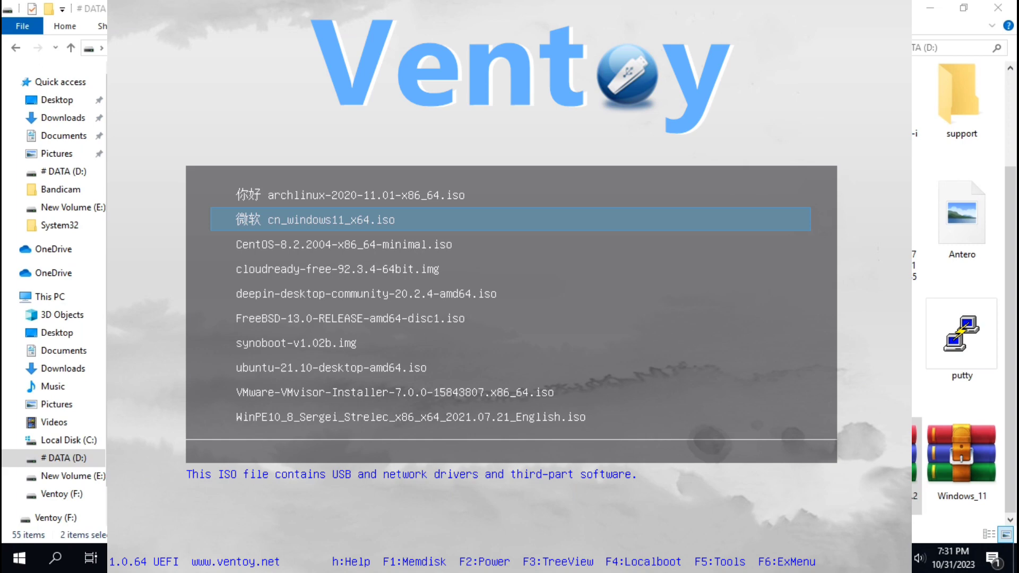
{"action": "left_click", "coordinate": [998, 7]}
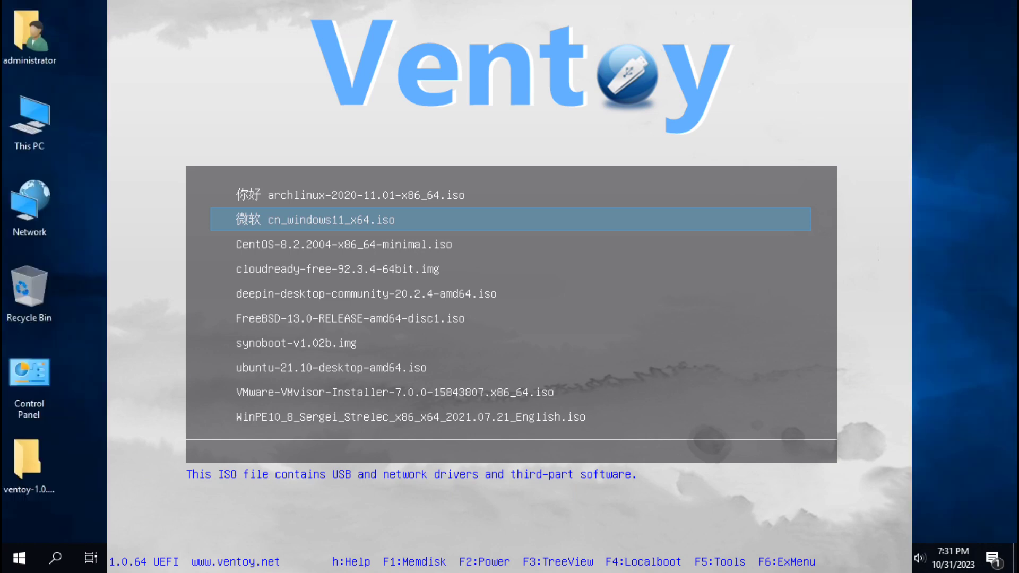